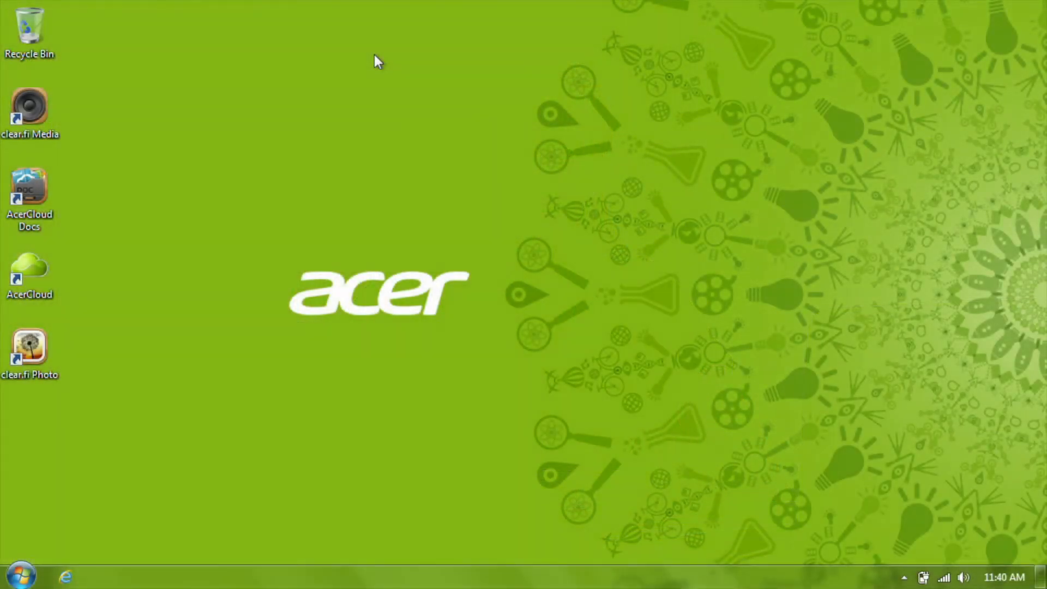
# Step: Bring up the Windows 7 Start menu from the taskbar
pyautogui.click(22, 576)
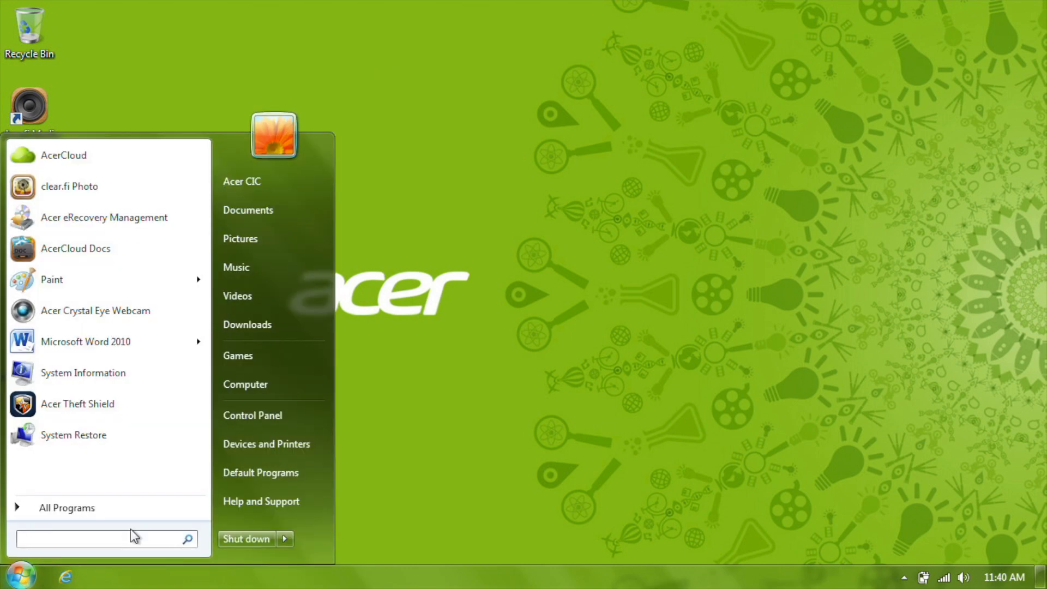
pyautogui.write('mouse')
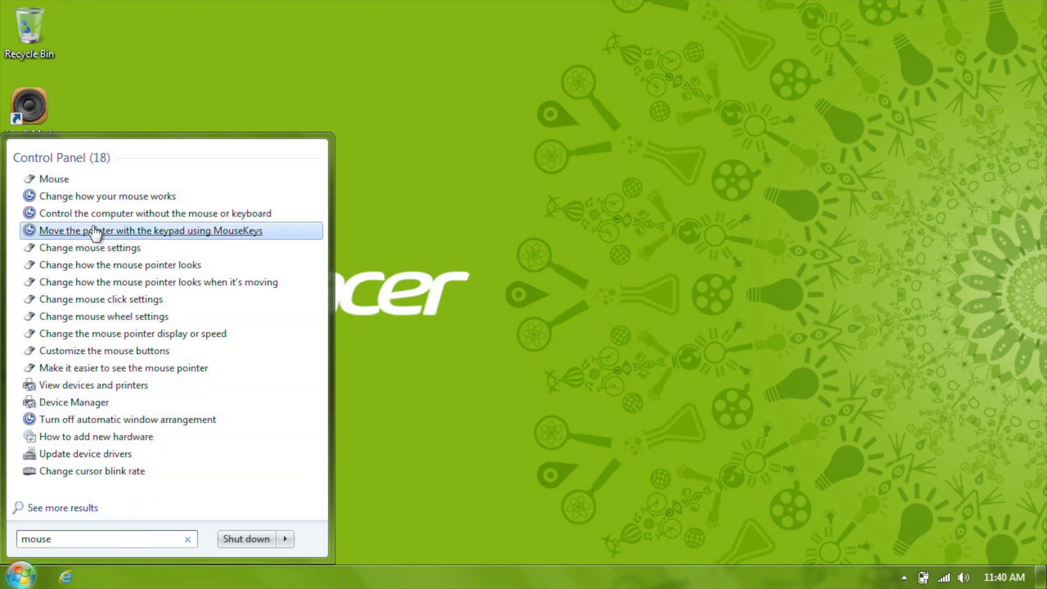
# Step: Reach the Elan Smart-Pad settings window via Mouse Properties' ELAN tab Options
pyautogui.click(54, 178)
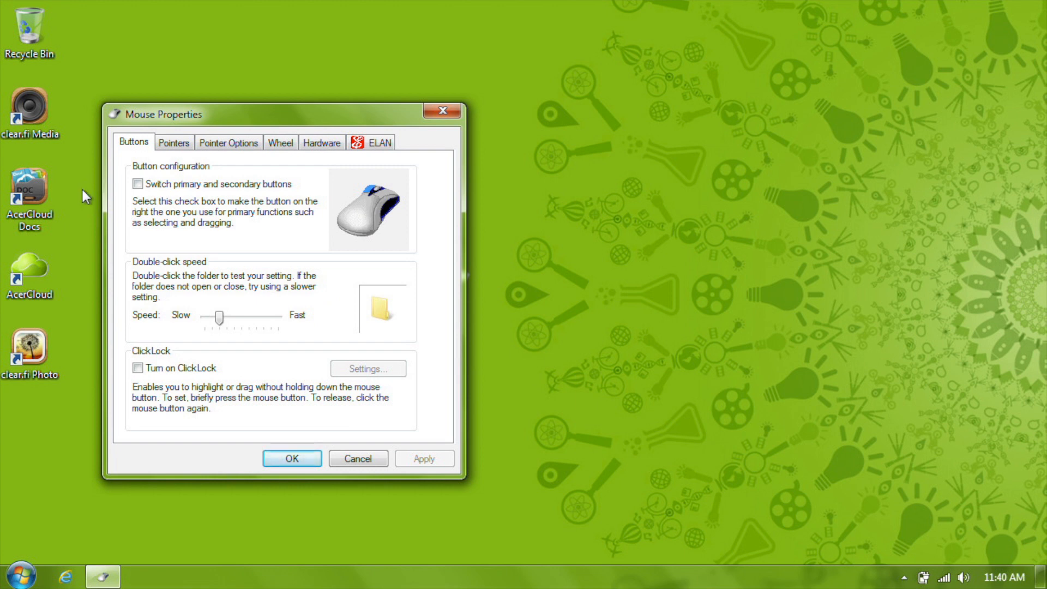
pyautogui.click(380, 143)
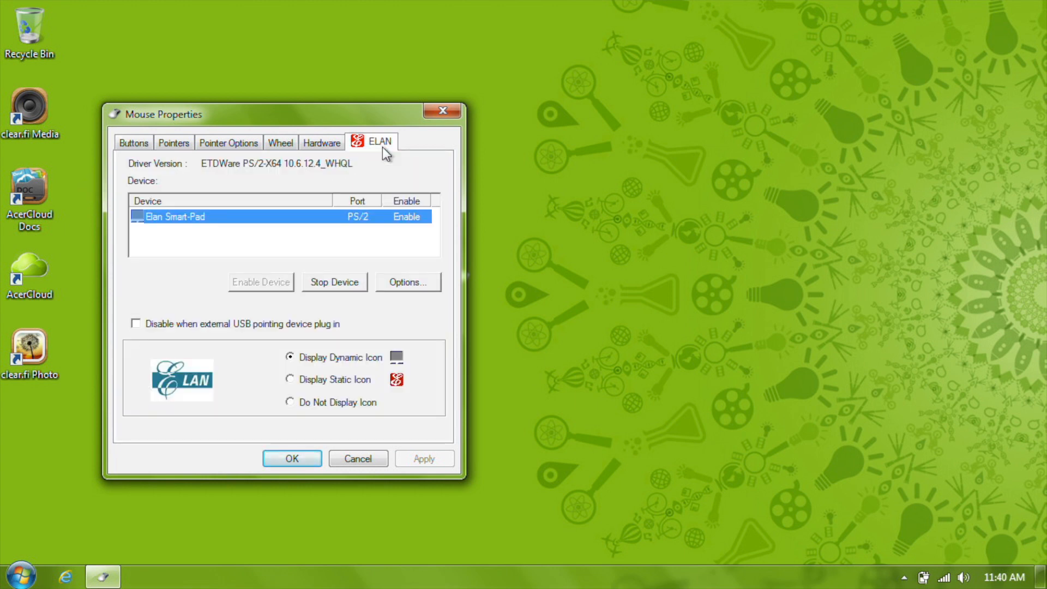
pyautogui.click(431, 286)
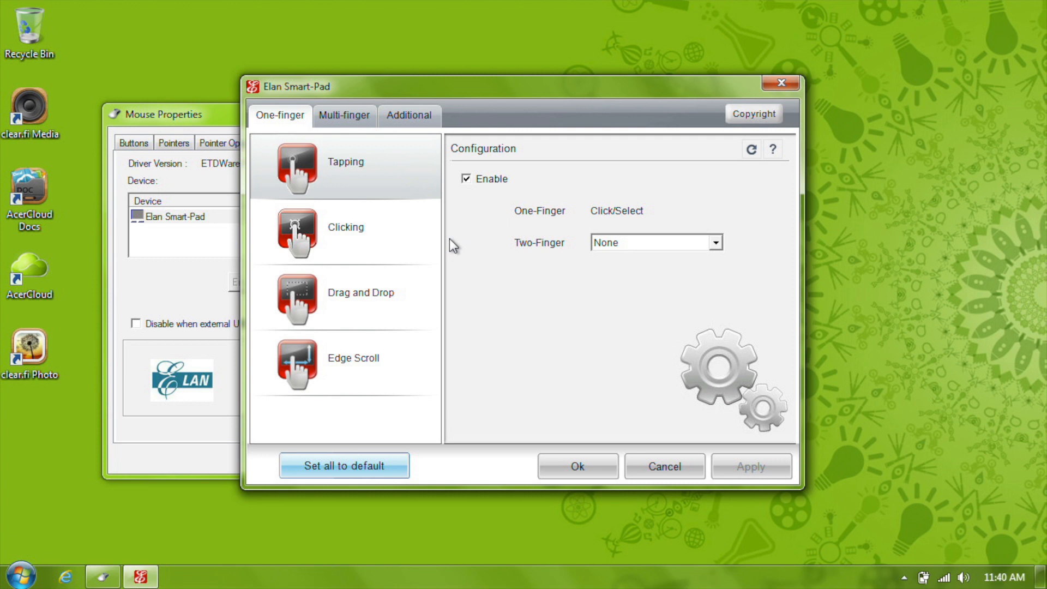
# Step: Set the two-finger tap to Pop-up Menu, apply it, and test it on the desktop
pyautogui.click(678, 245)
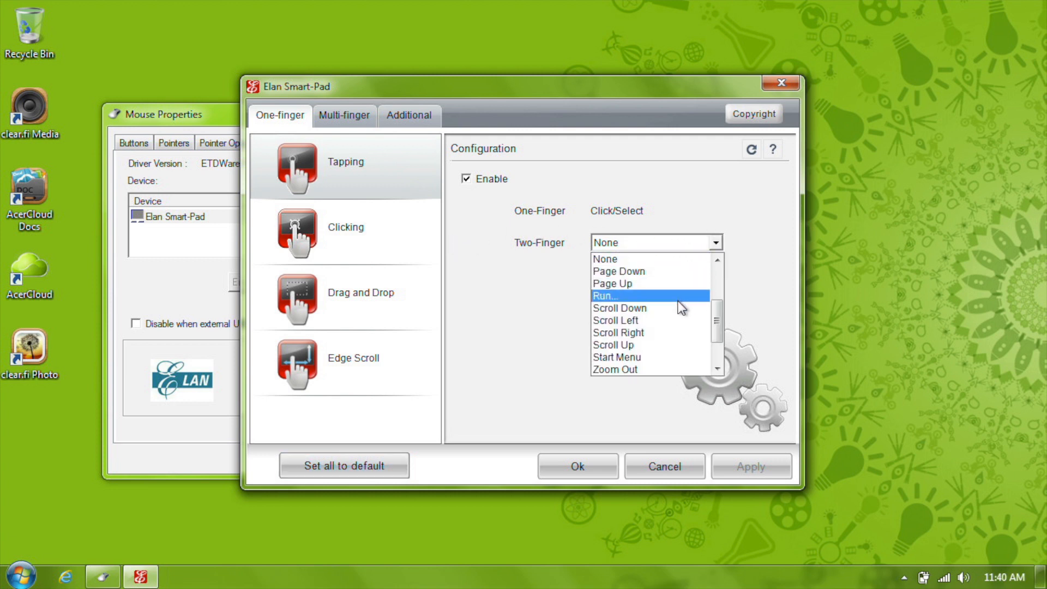
pyautogui.scroll(-3, 682, 308)
pyautogui.scroll(6, 681, 307)
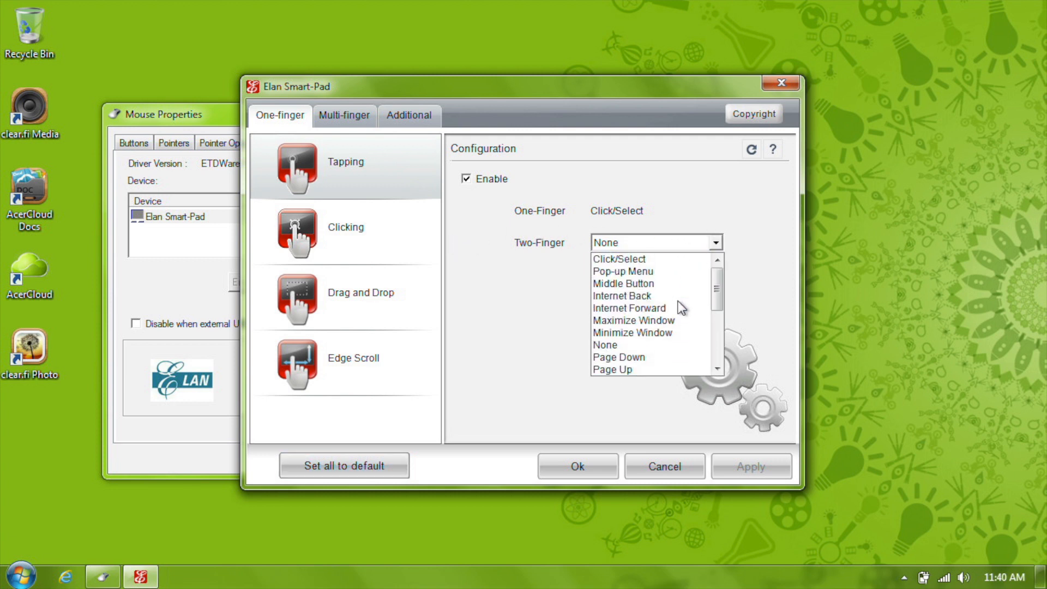
pyautogui.click(667, 272)
pyautogui.click(750, 466)
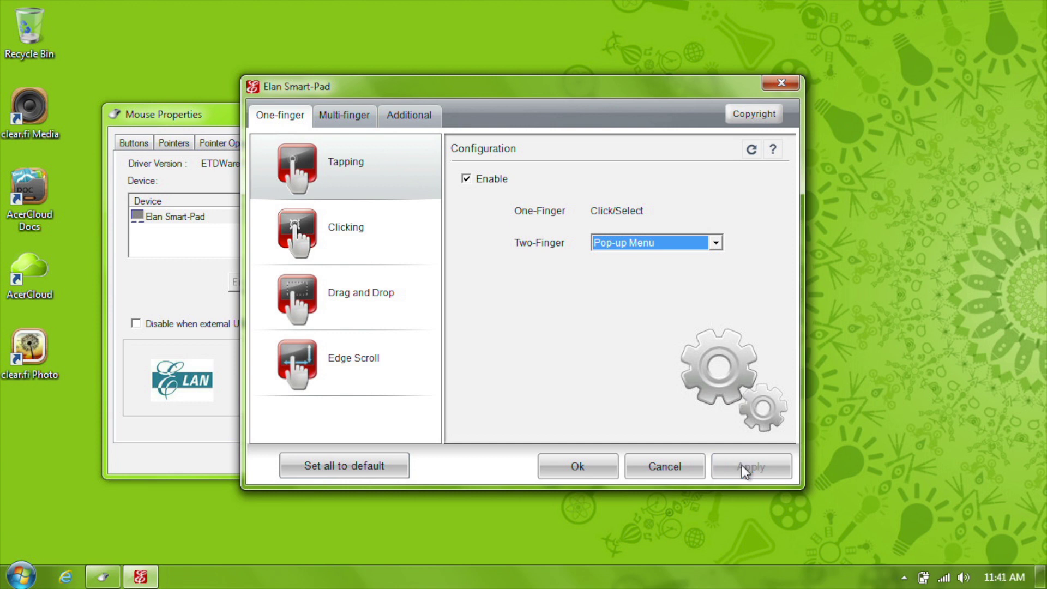
pyautogui.rightClick(856, 324)
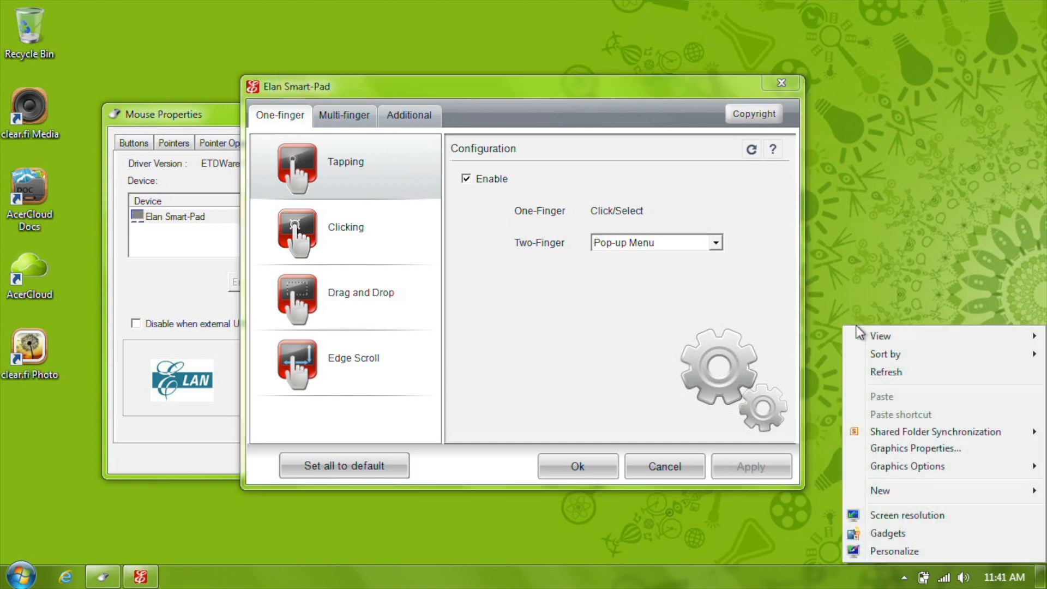
# Step: Review the two- and three-finger clicking actions without changing them, then show Drag and Drop
pyautogui.click(345, 236)
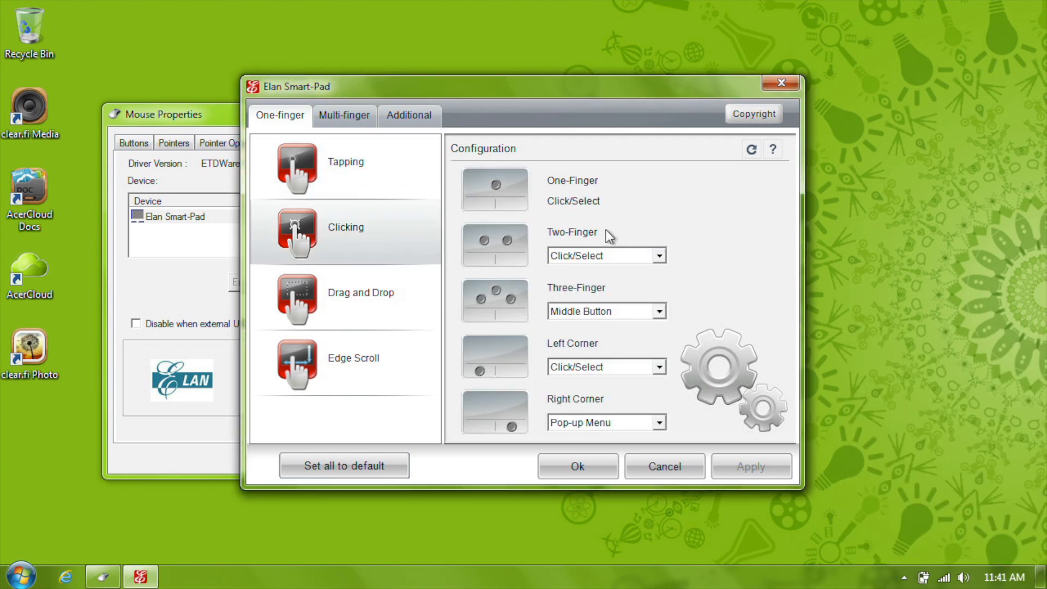
pyautogui.click(659, 256)
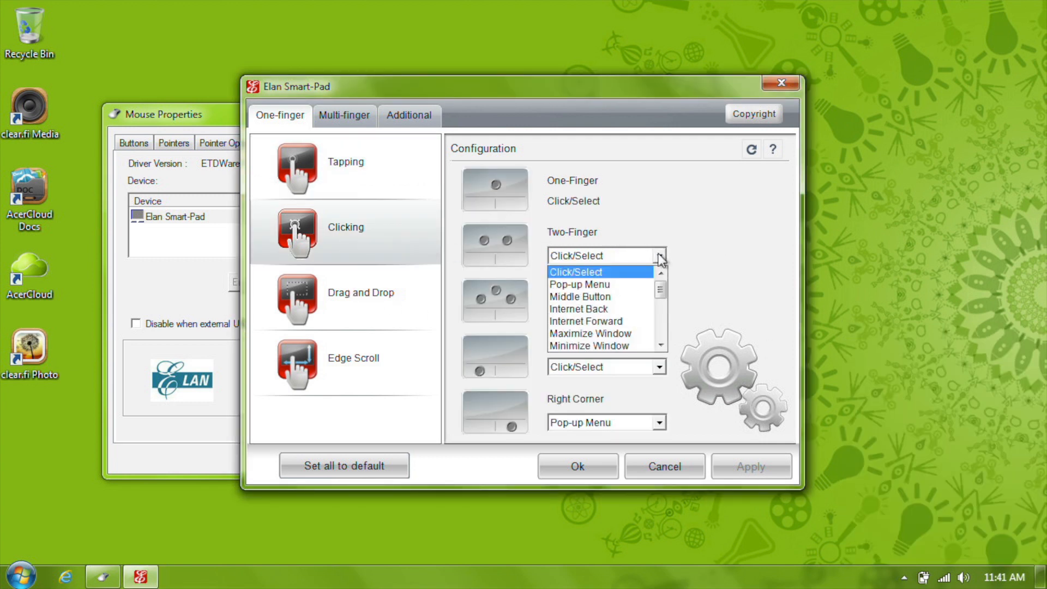
pyautogui.click(661, 259)
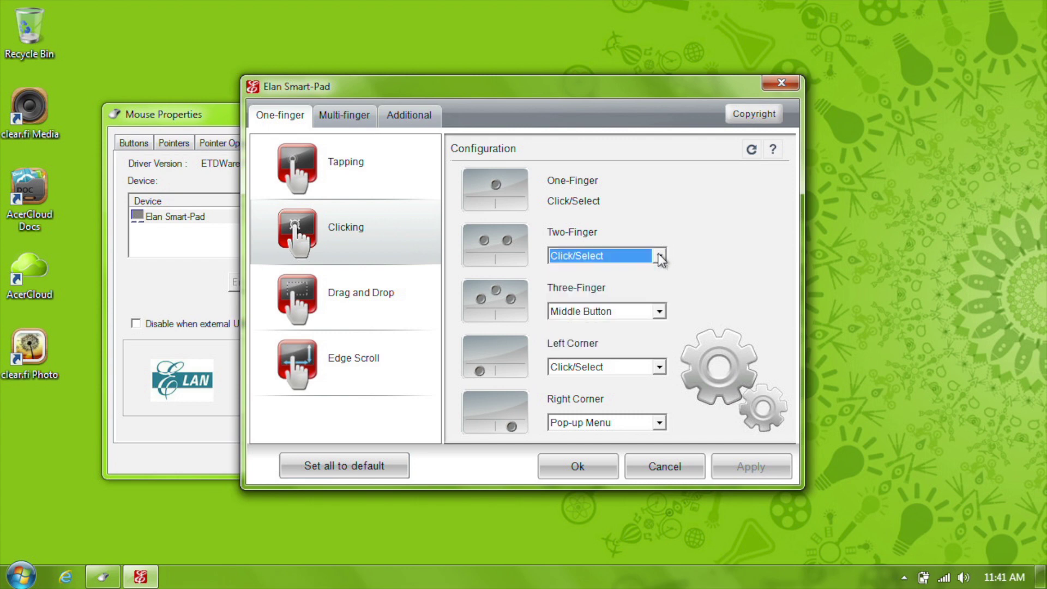
pyautogui.click(660, 312)
pyautogui.click(660, 315)
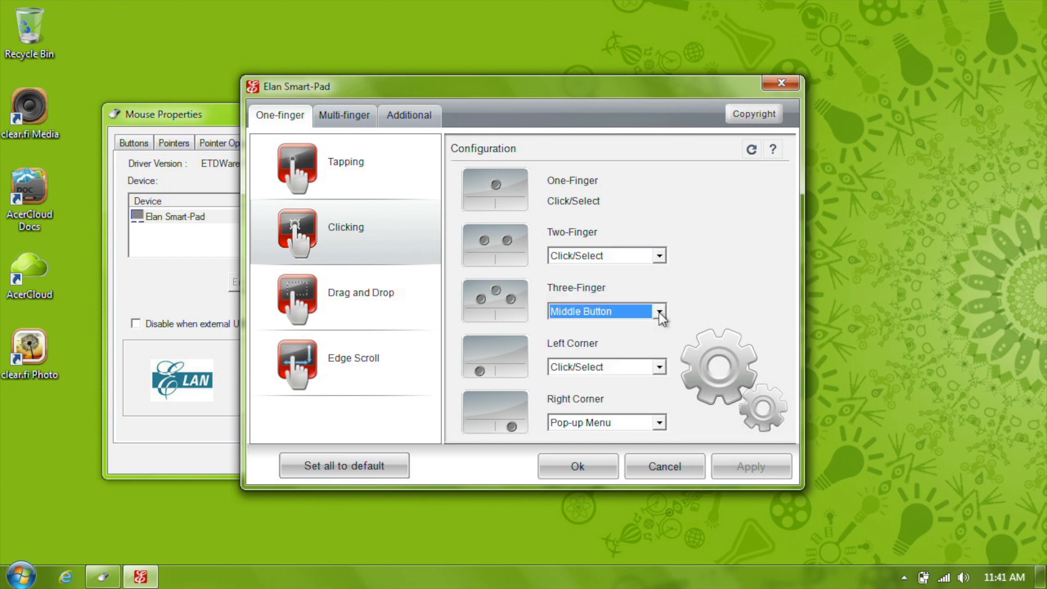
pyautogui.click(392, 299)
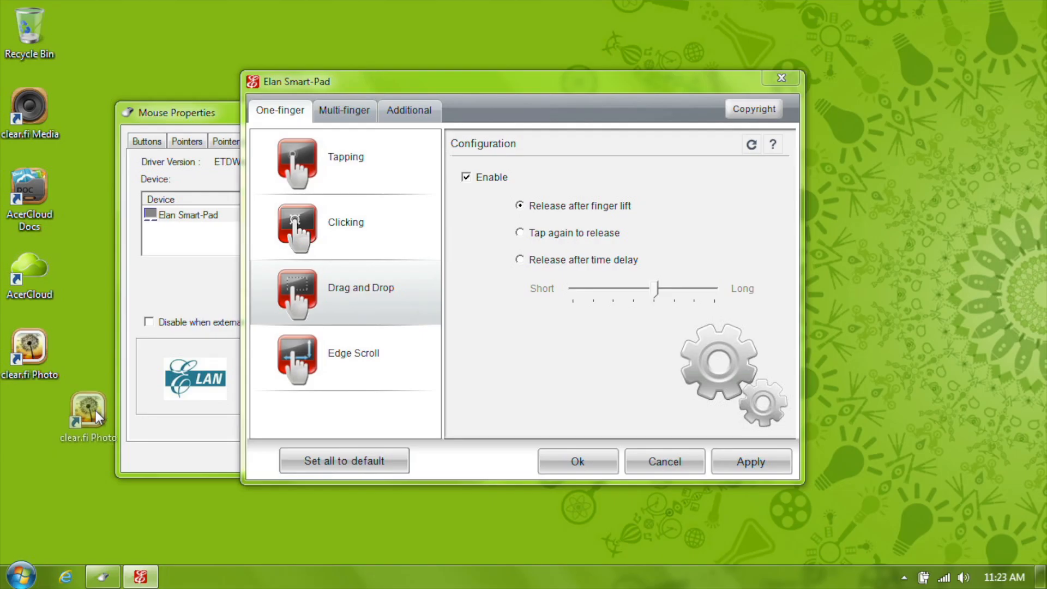
# Step: Test dragging an icon, set drag release to after a time delay, and show Edge Scroll
pyautogui.moveTo(46, 457); pyautogui.dragTo(45, 436)
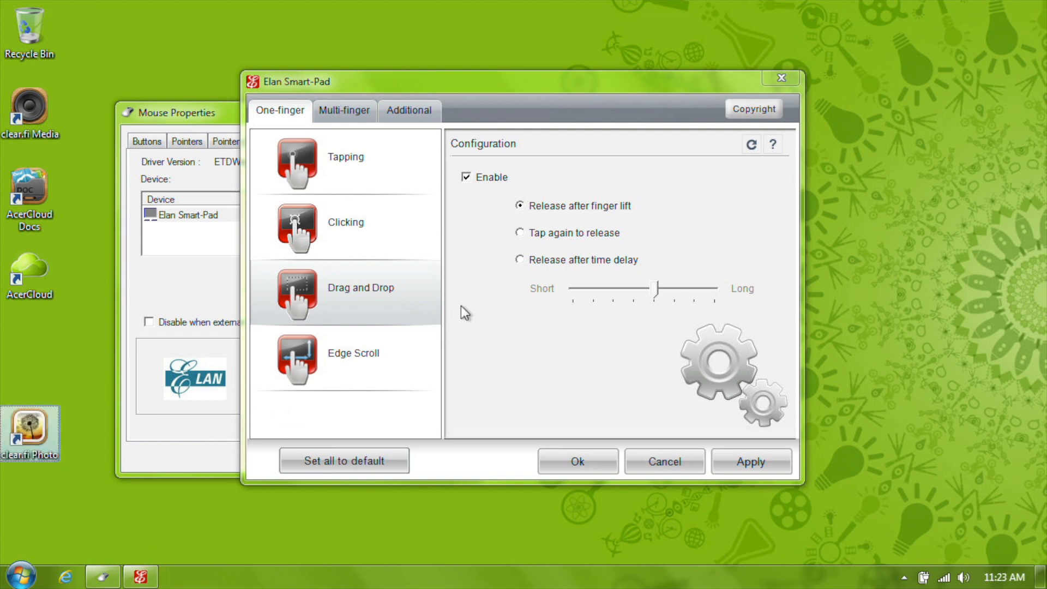
pyautogui.click(520, 233)
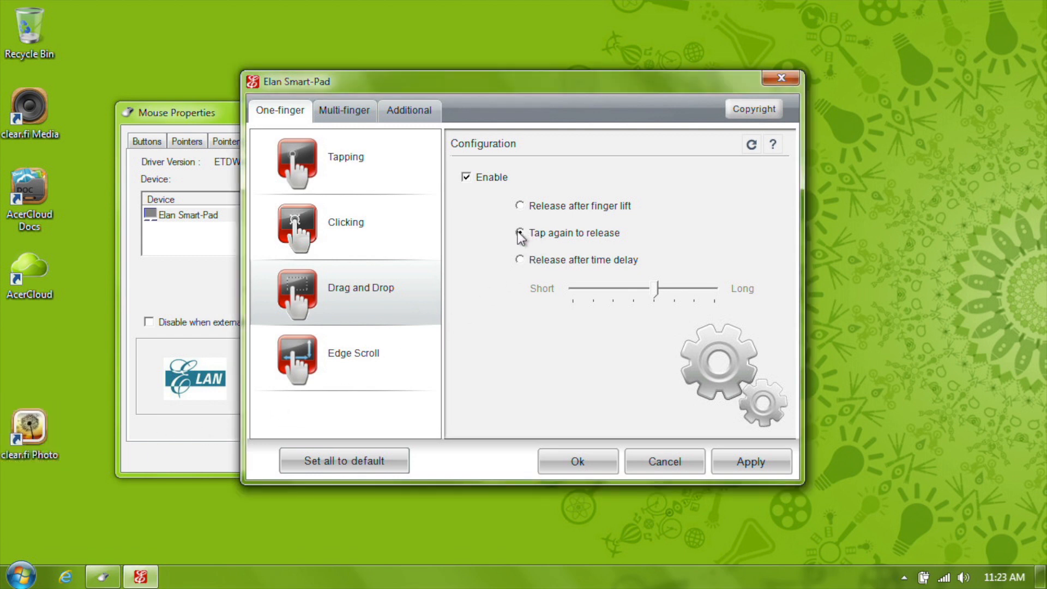
pyautogui.click(520, 259)
pyautogui.click(409, 350)
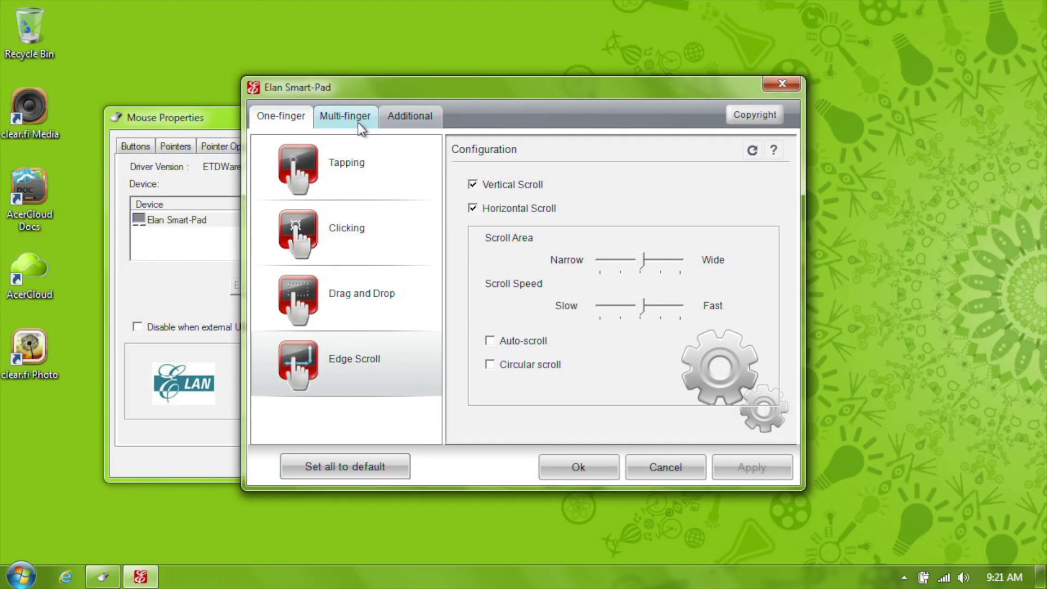
# Step: Review the multi-finger scrolling and Swipe Page gestures, going back twice to the Acer Support homepage
pyautogui.click(348, 117)
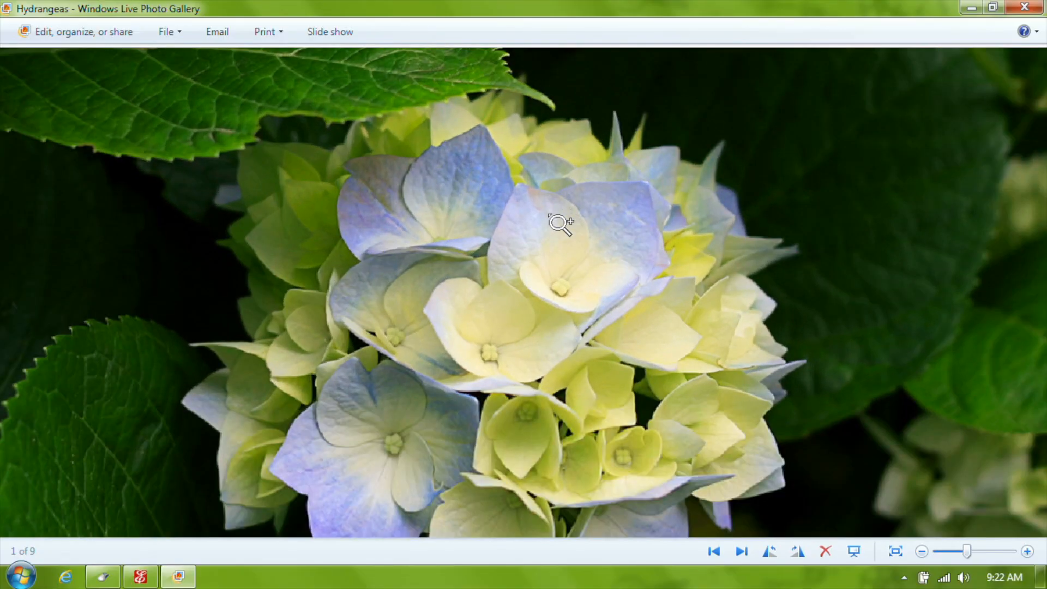
pyautogui.scroll(2, 560, 223)
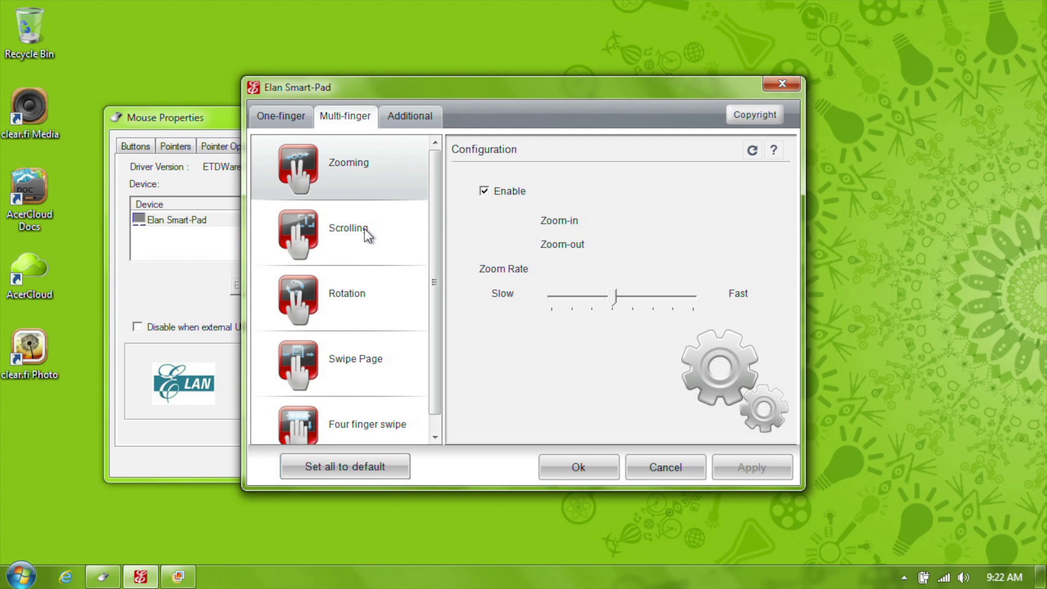
pyautogui.click(364, 233)
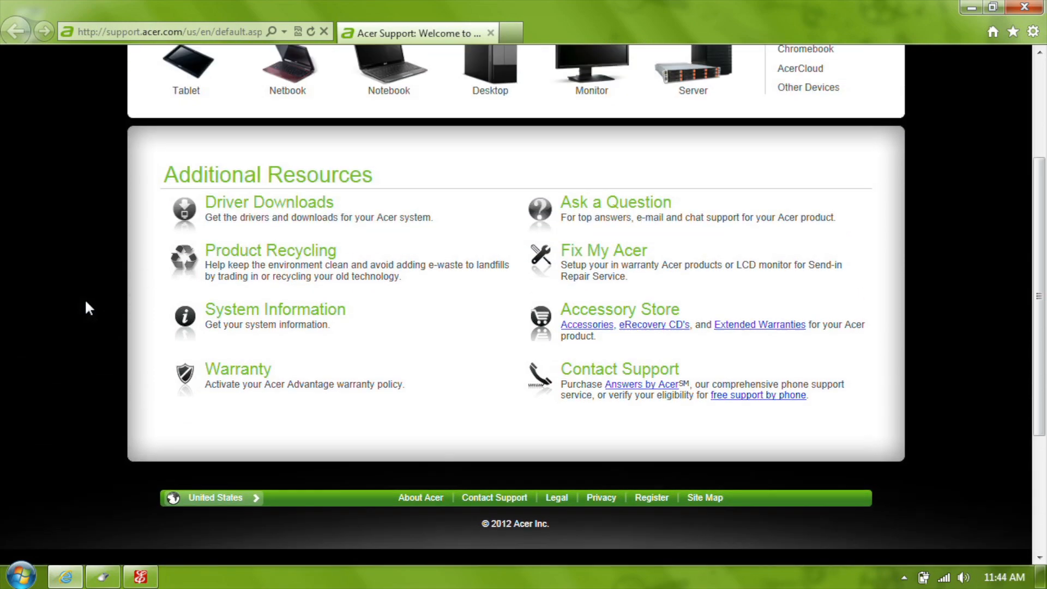
pyautogui.scroll(5, 89, 307)
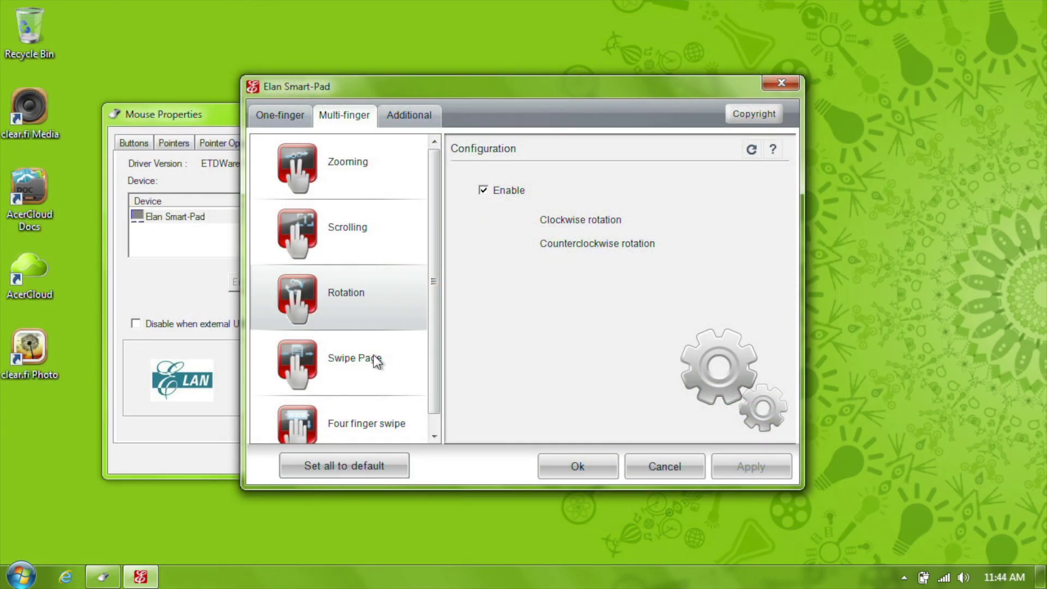
pyautogui.click(377, 360)
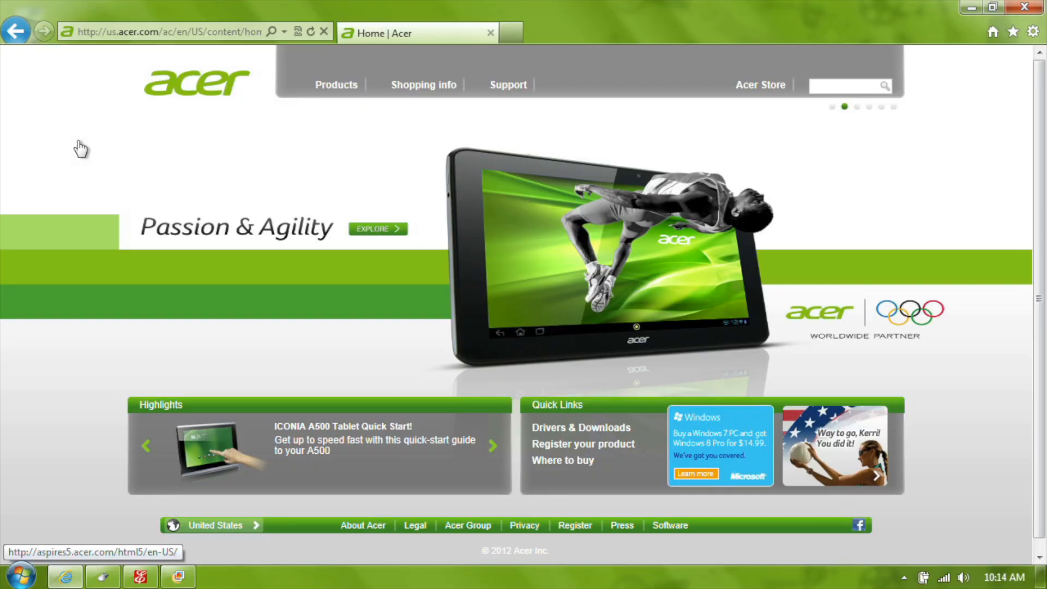
pyautogui.hotkey('alt', 'Left')
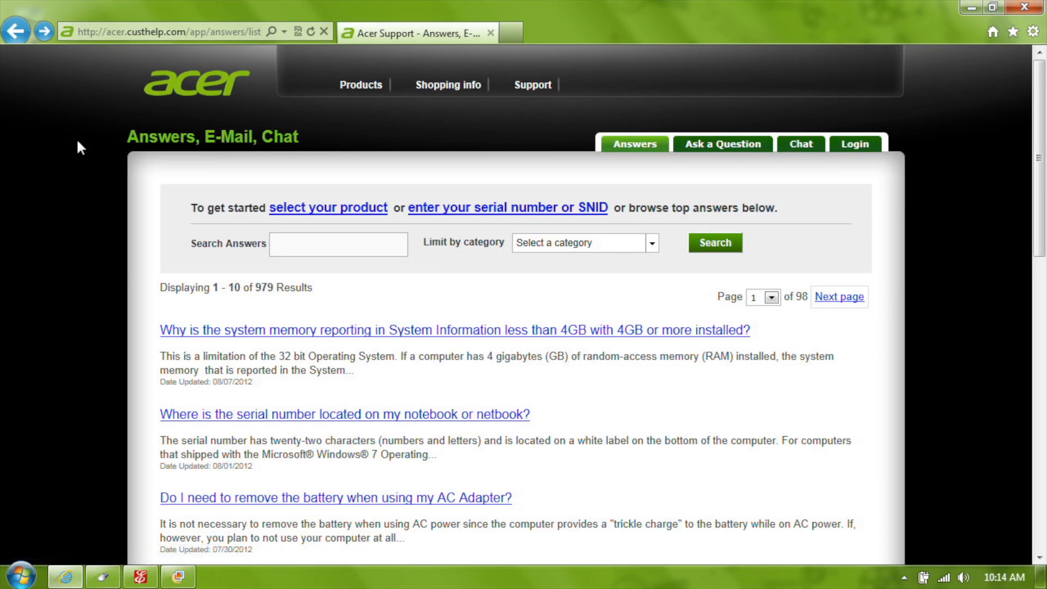
pyautogui.hotkey('alt', 'Left')
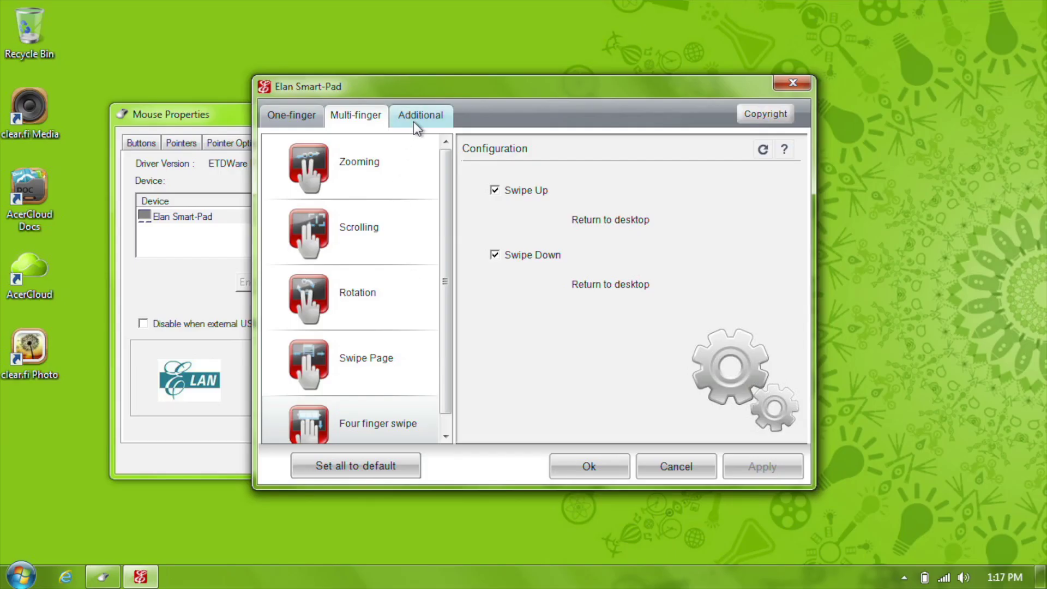
# Step: On the Additional tab, enable Smart Motion edge movement and apply it
pyautogui.click(413, 123)
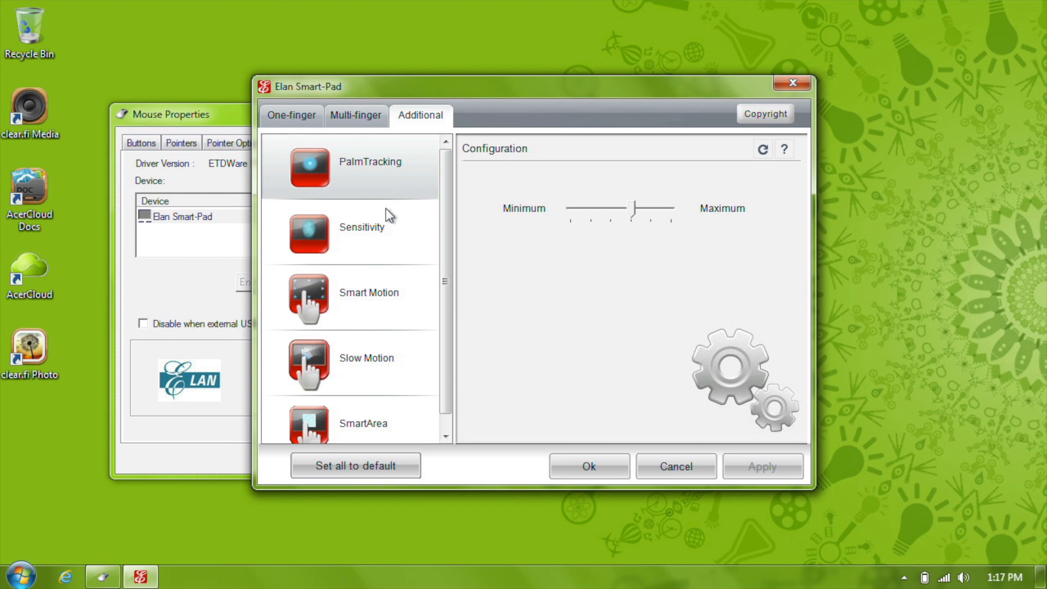
pyautogui.click(389, 248)
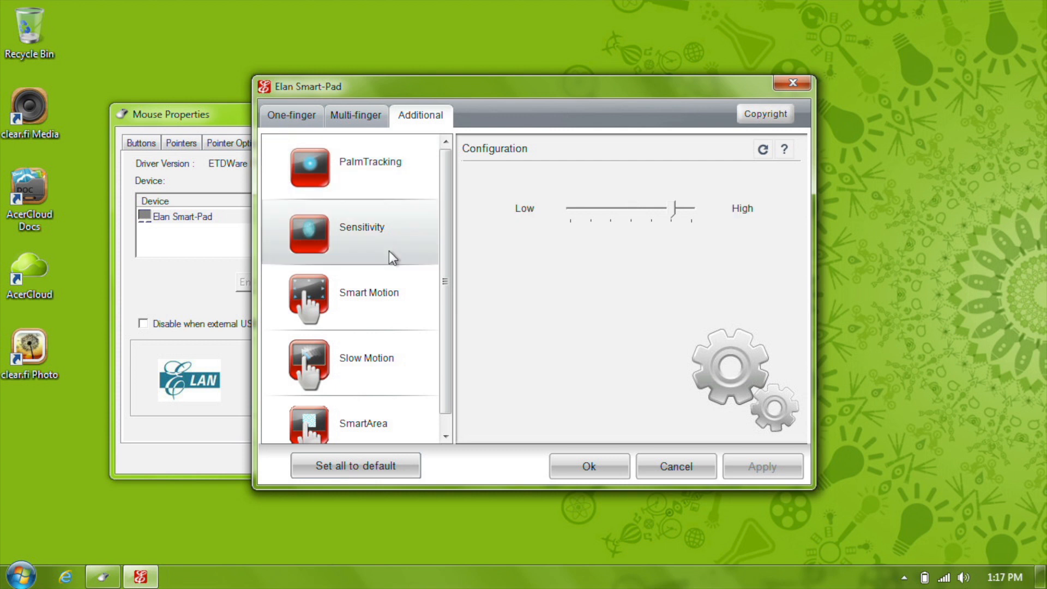
pyautogui.click(370, 313)
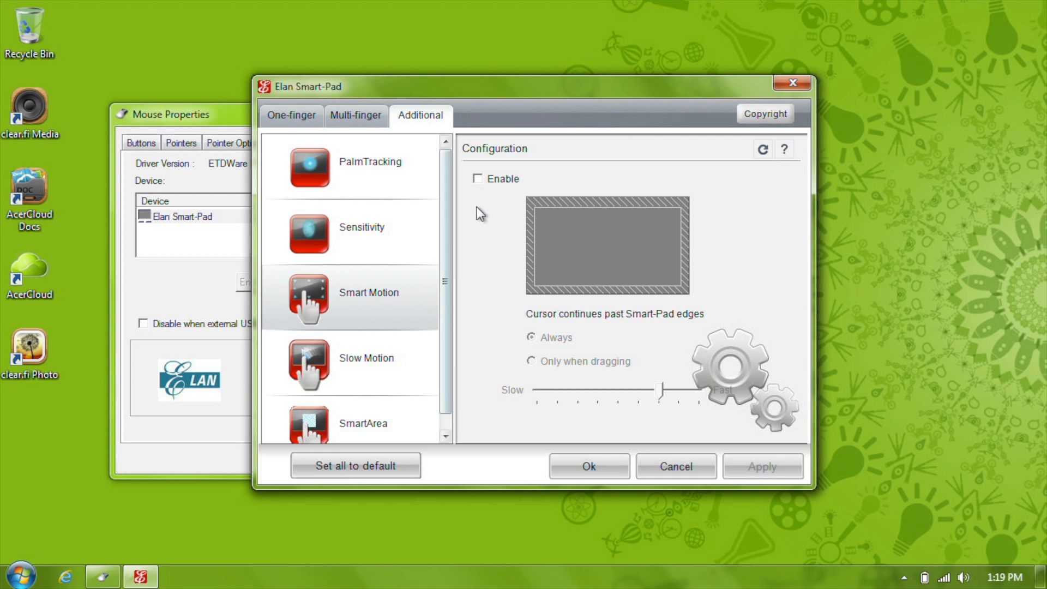
pyautogui.click(478, 178)
pyautogui.click(761, 466)
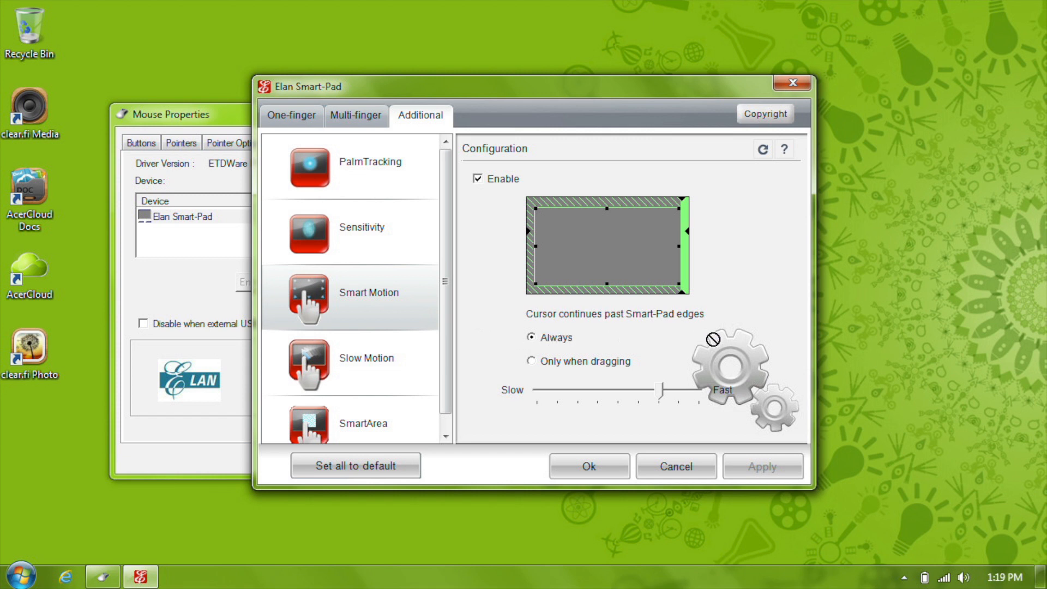
# Step: Drag the clear.fi Photo shortcut to the desktop's right side to test Smart Motion
pyautogui.moveTo(712, 339); pyautogui.dragTo(904, 348)
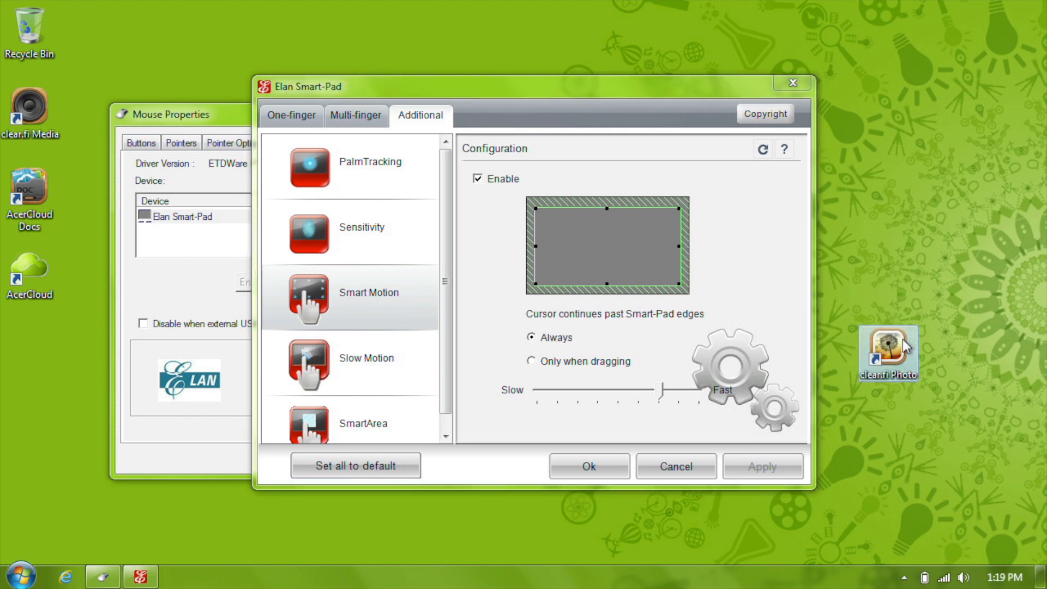
pyautogui.click(409, 372)
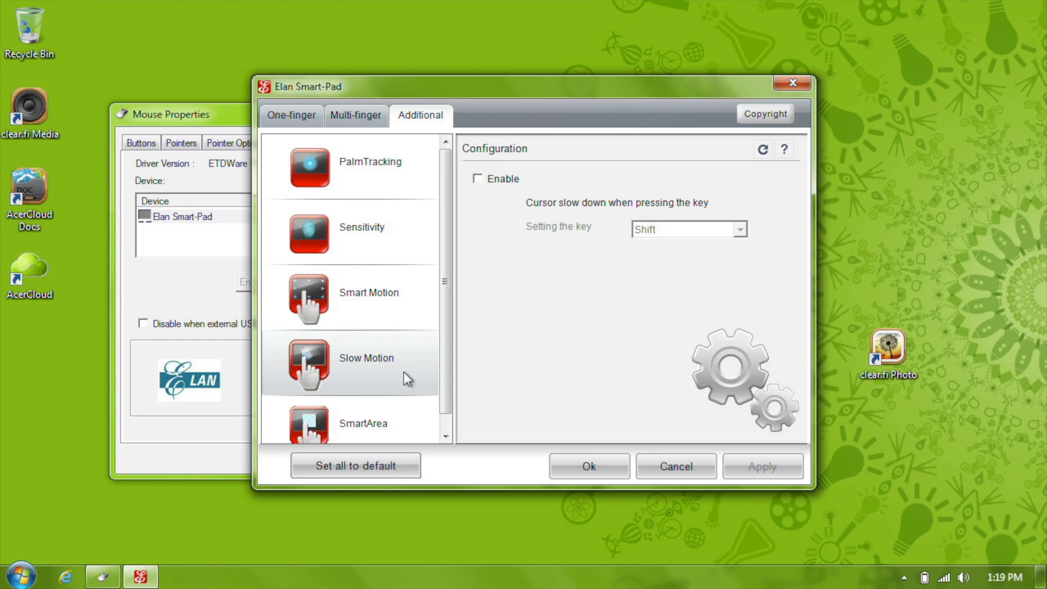
# Step: Show the SmartArea configuration page with its central pad region
pyautogui.click(389, 423)
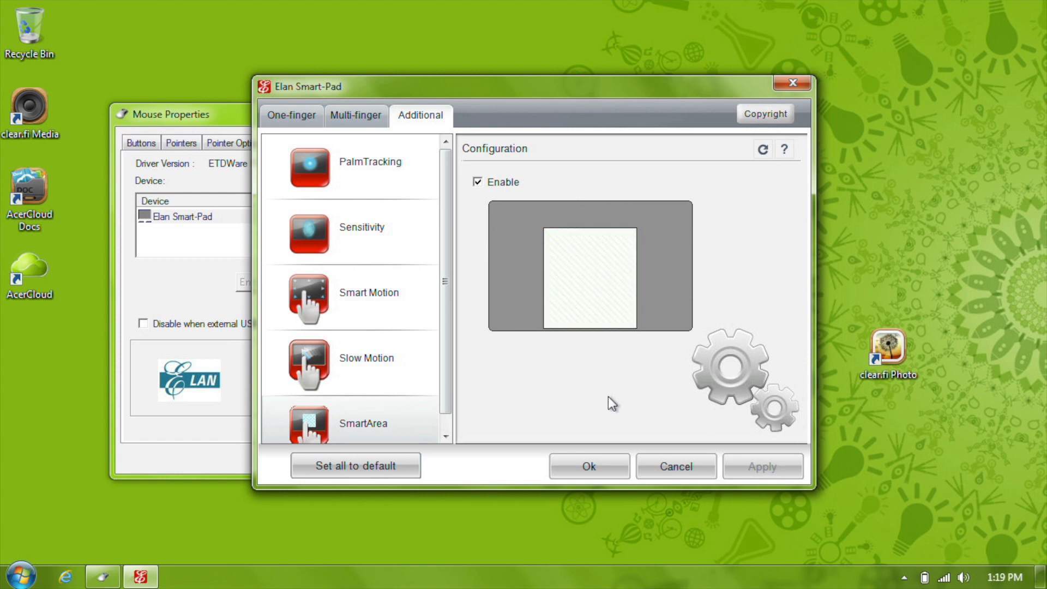
# Step: Widen the SmartArea region and apply, then restore all defaults and apply again
pyautogui.moveTo(636, 289); pyautogui.dragTo(660, 292)
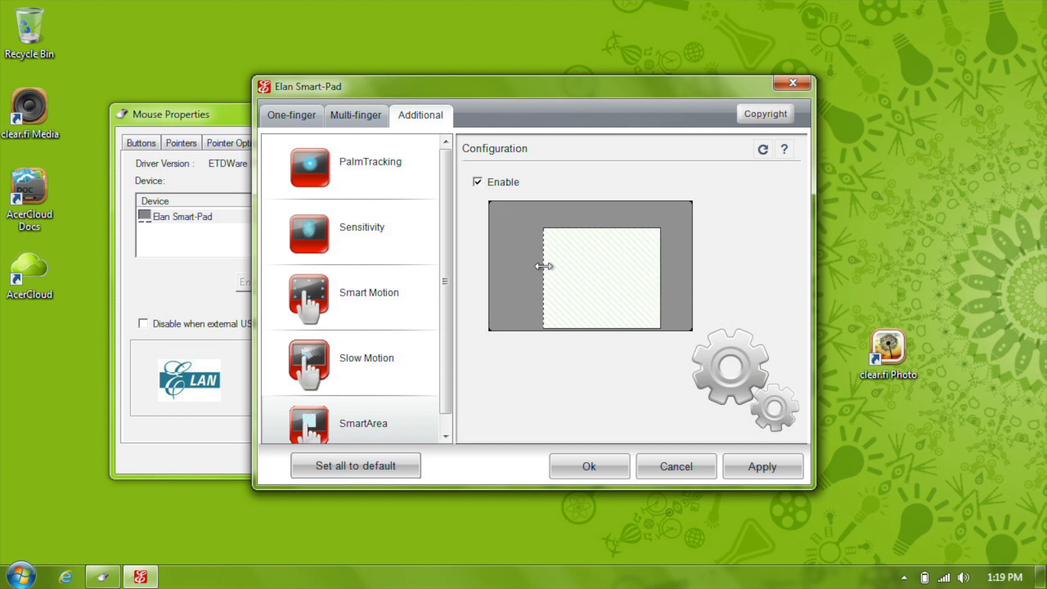
pyautogui.moveTo(542, 265); pyautogui.dragTo(515, 272)
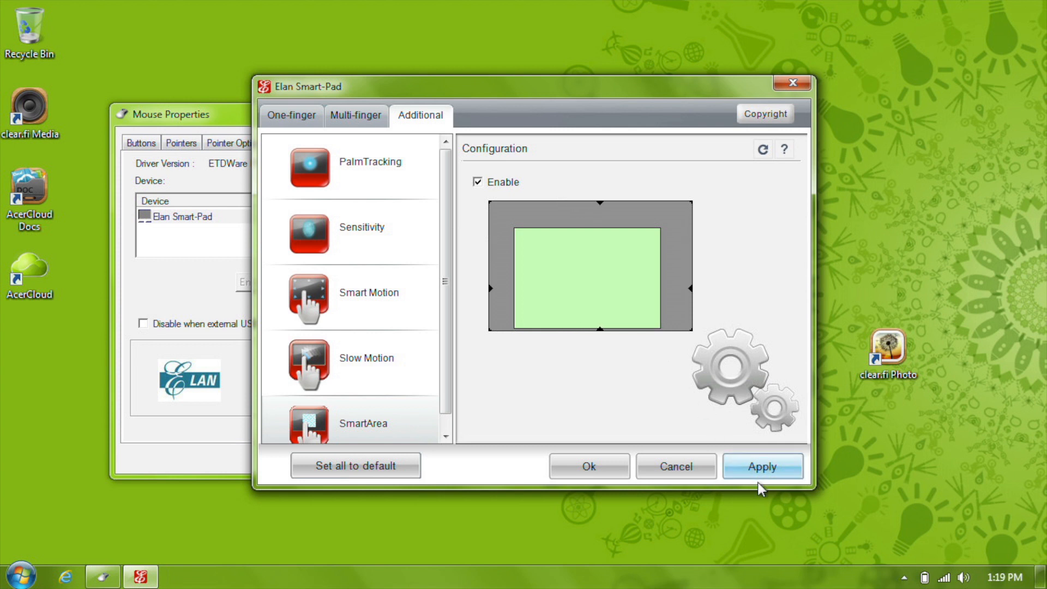
pyautogui.click(758, 468)
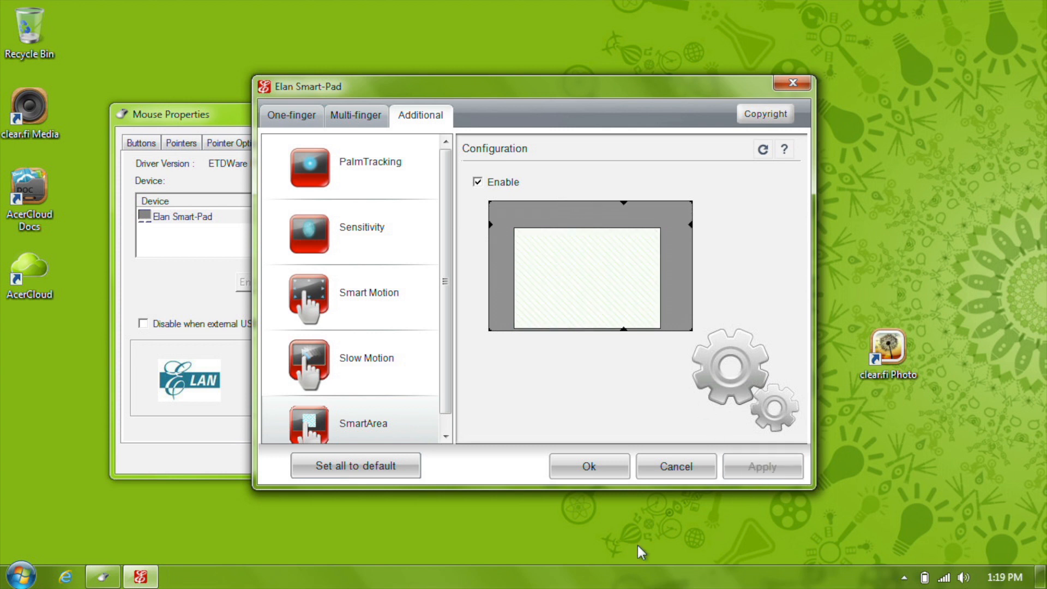
pyautogui.click(372, 472)
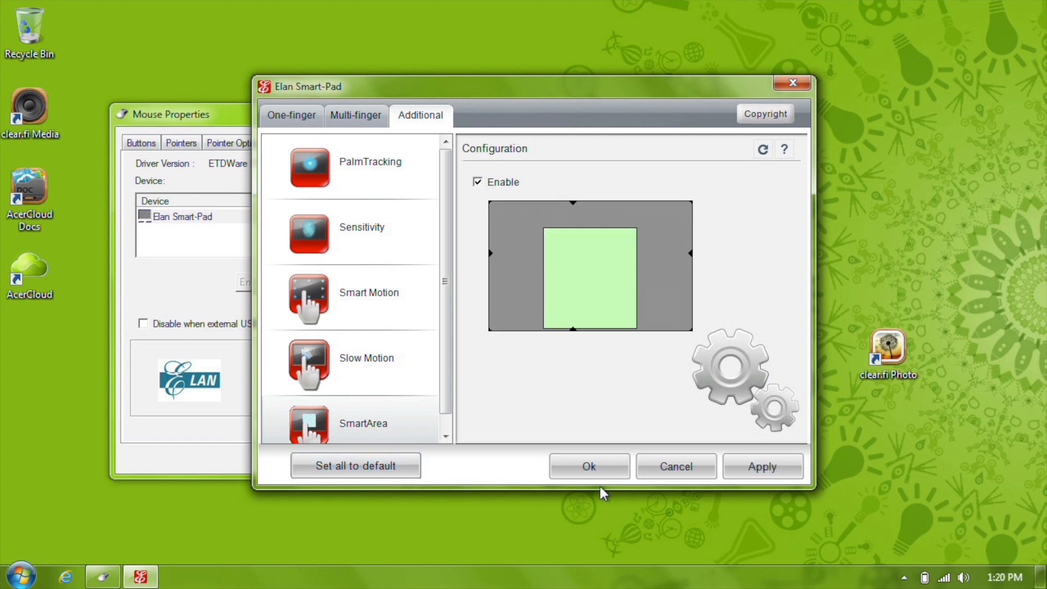
pyautogui.click(748, 471)
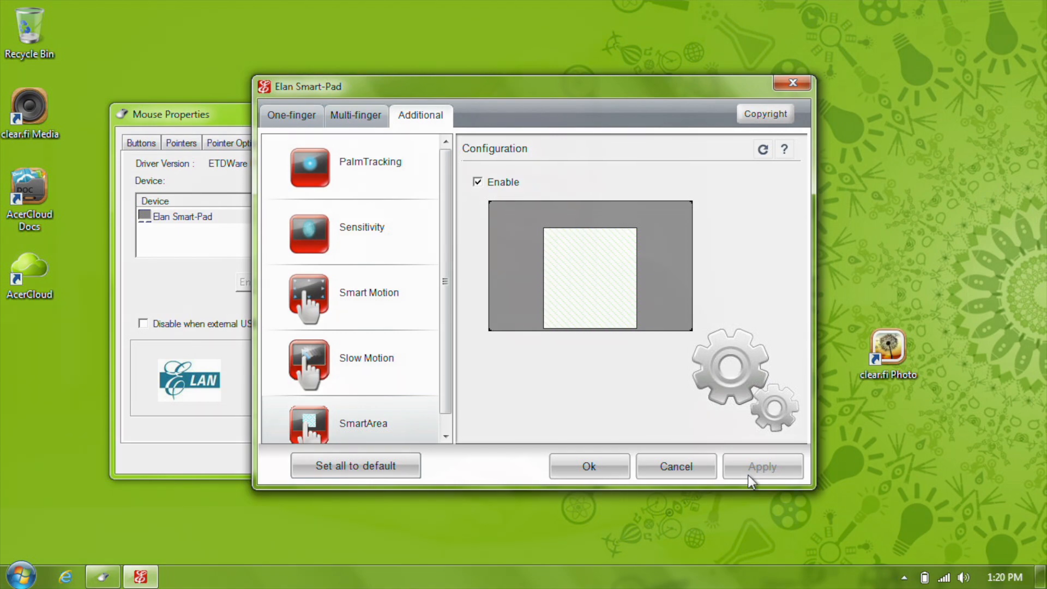